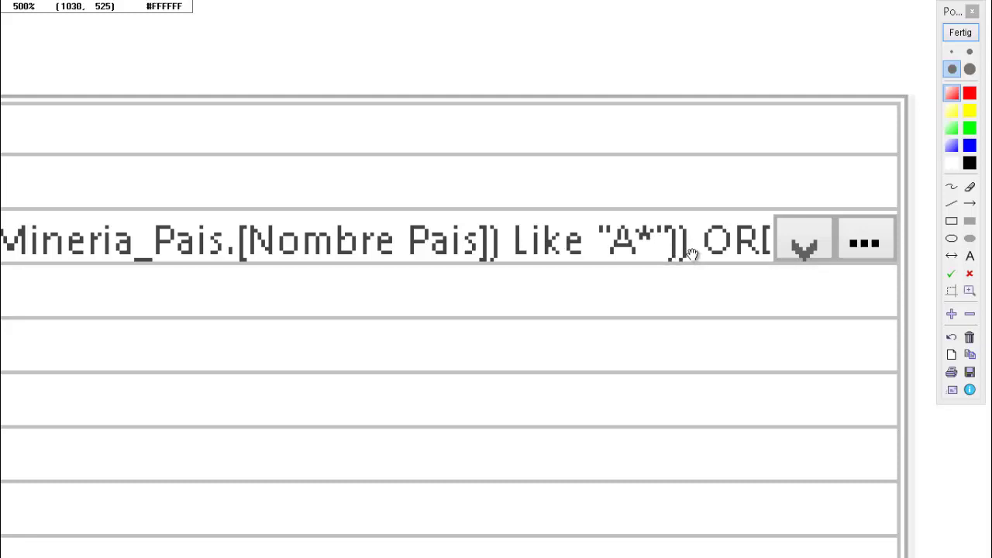
scroll(692, 255, down, 3)
scroll(772, 252, up, 3)
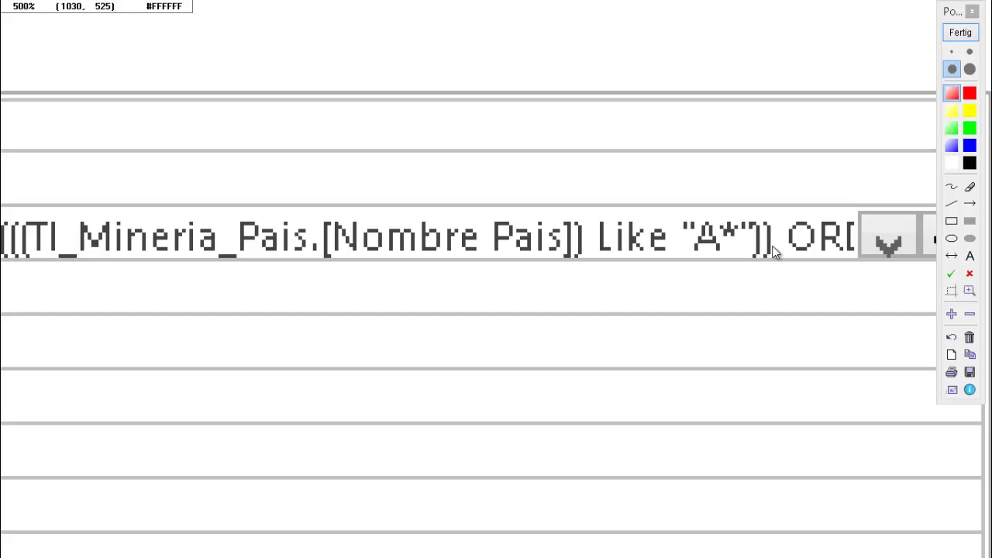
Step: Save the Tm_Mineria table design and close its design view
click(955, 32)
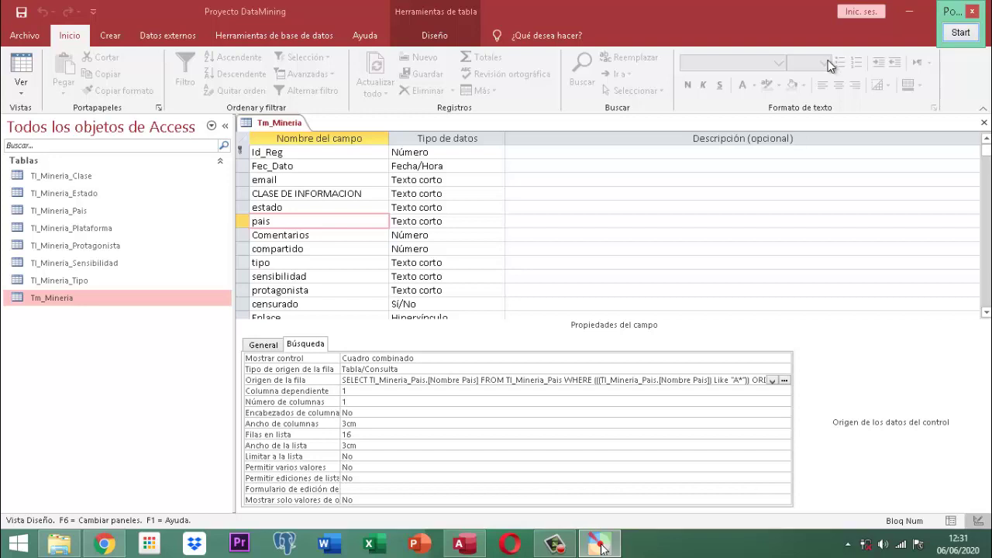
click(273, 125)
right_click(273, 125)
click(303, 129)
right_click(289, 133)
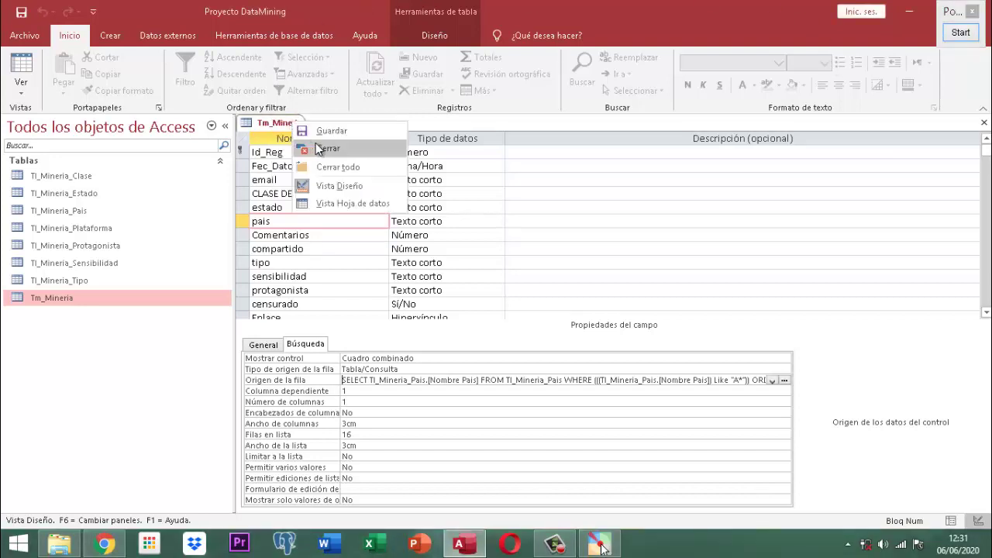
click(316, 144)
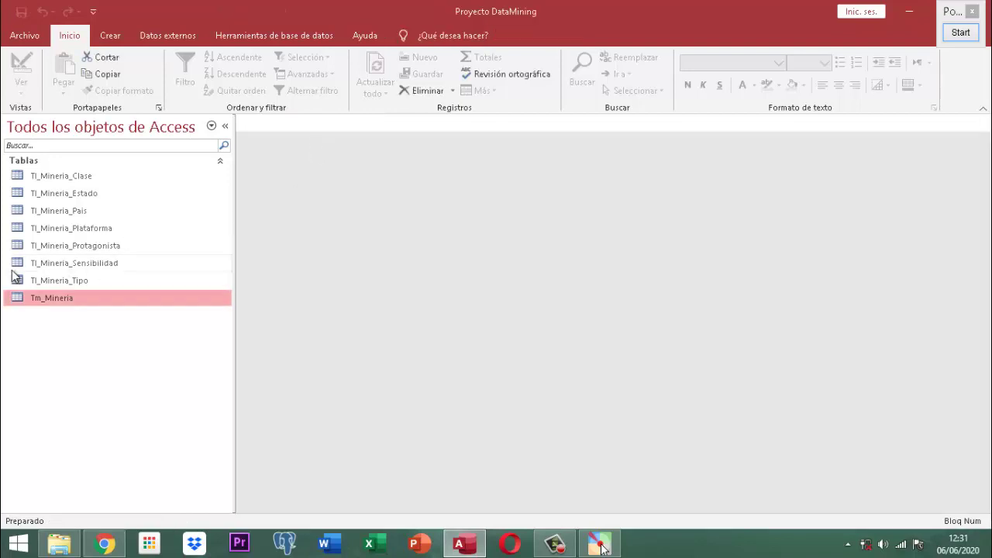
Step: Open Tm_Mineria and start record 4 dated 06/06/2020 with the contact's e-mail address
double_click(59, 299)
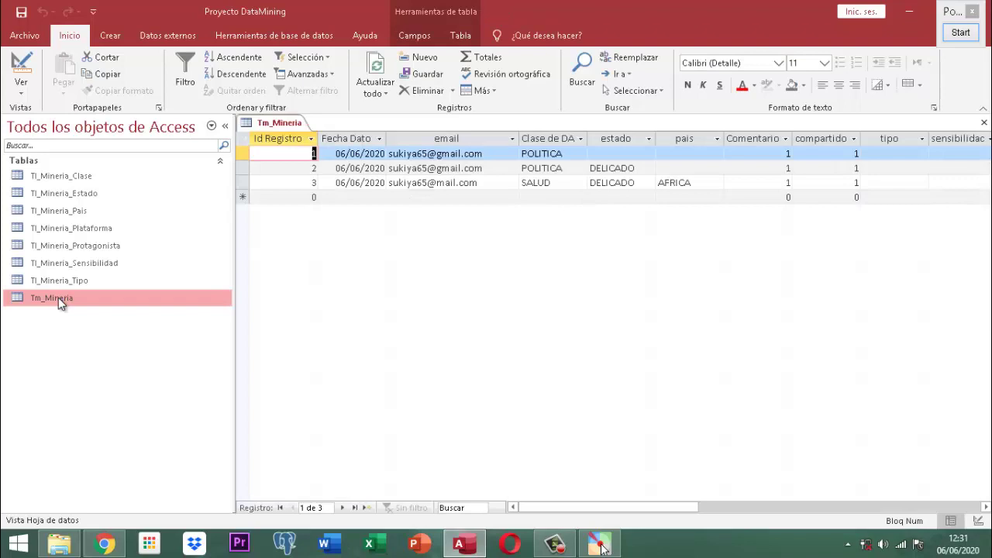
key(Down)
key(Down)
key(Down)
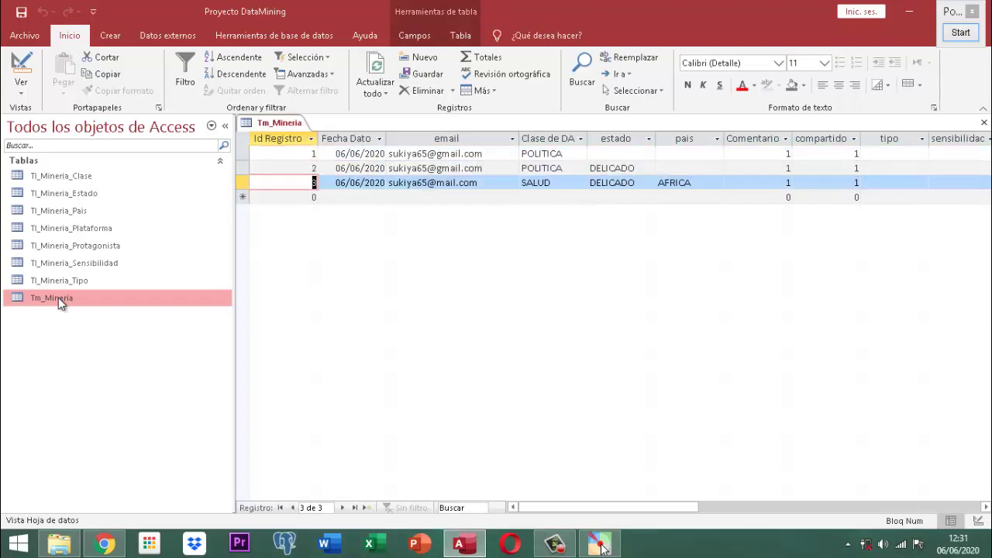
text(4)
key(Tab)
text(06/06/2020)
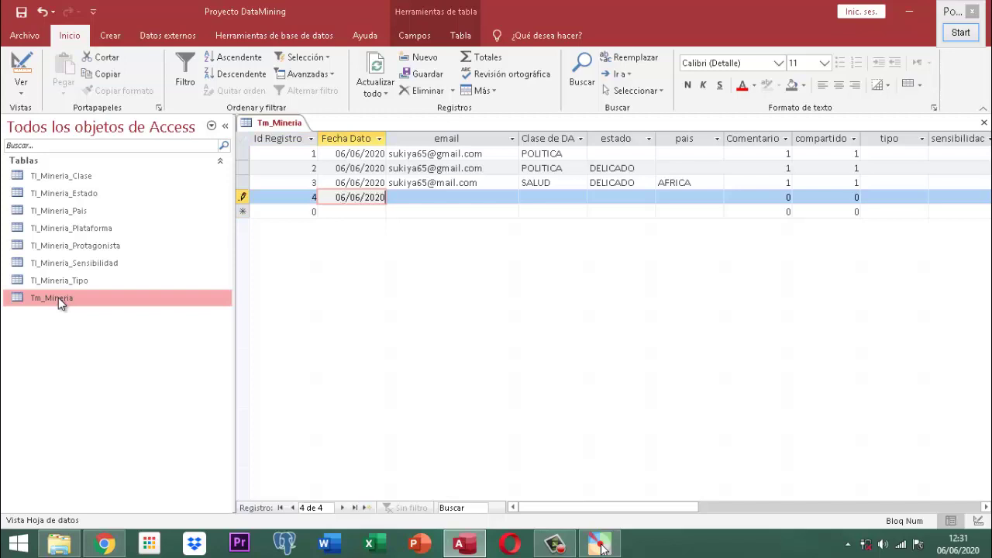
key(Tab)
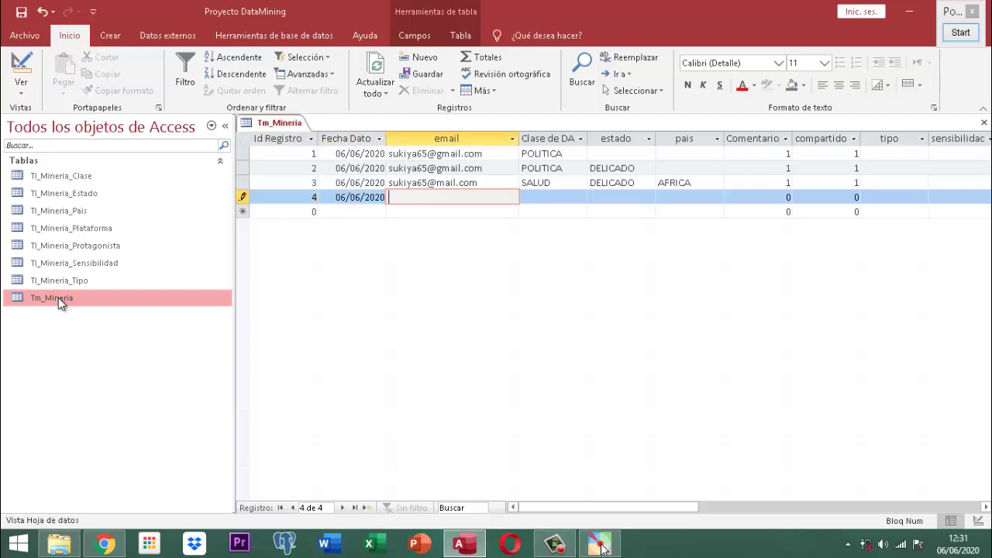
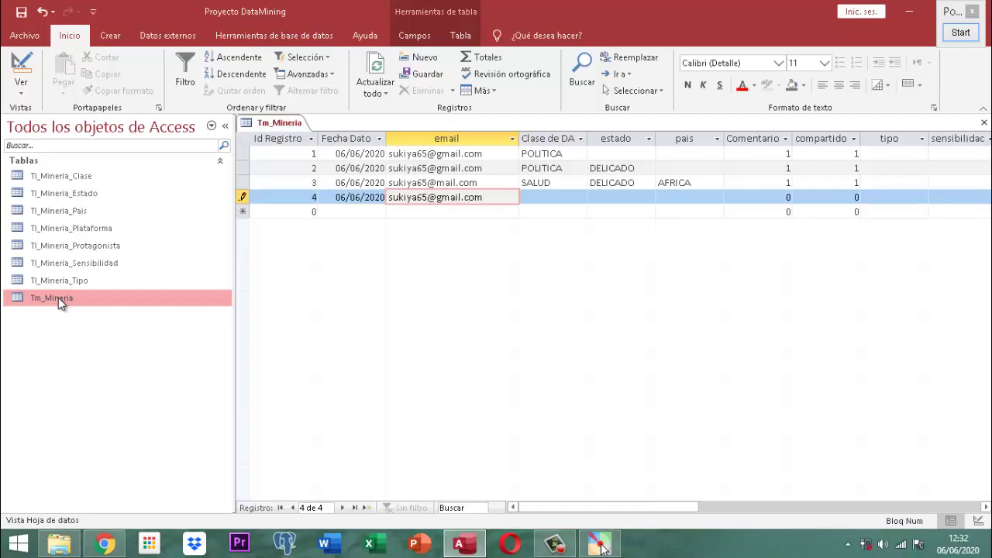
Step: Pick PUBLICIDAD as class, NORMAL as estado and ALEMANIA from the A-only country list
key(Tab)
key(alt+Down)
key(Down)
key(Down)
key(Down)
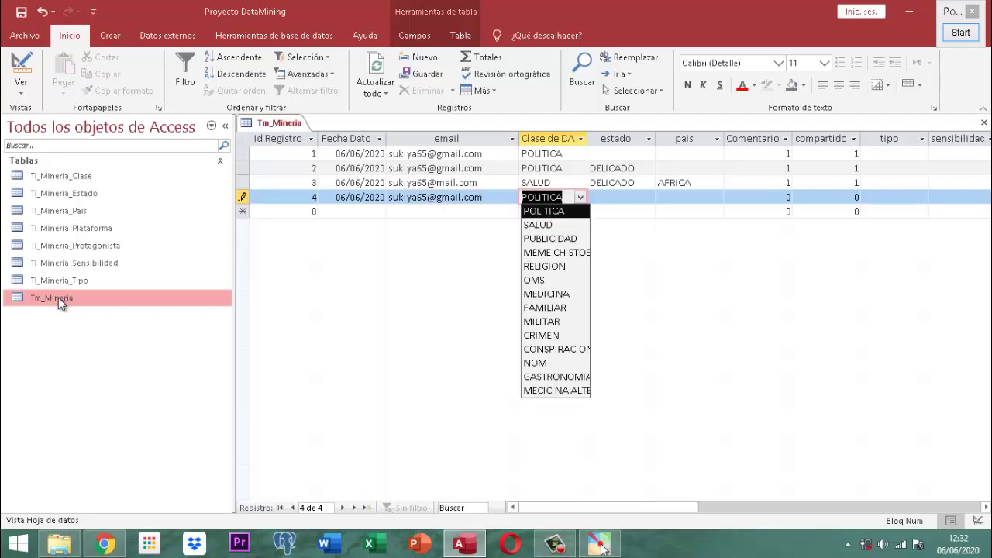
key(Tab)
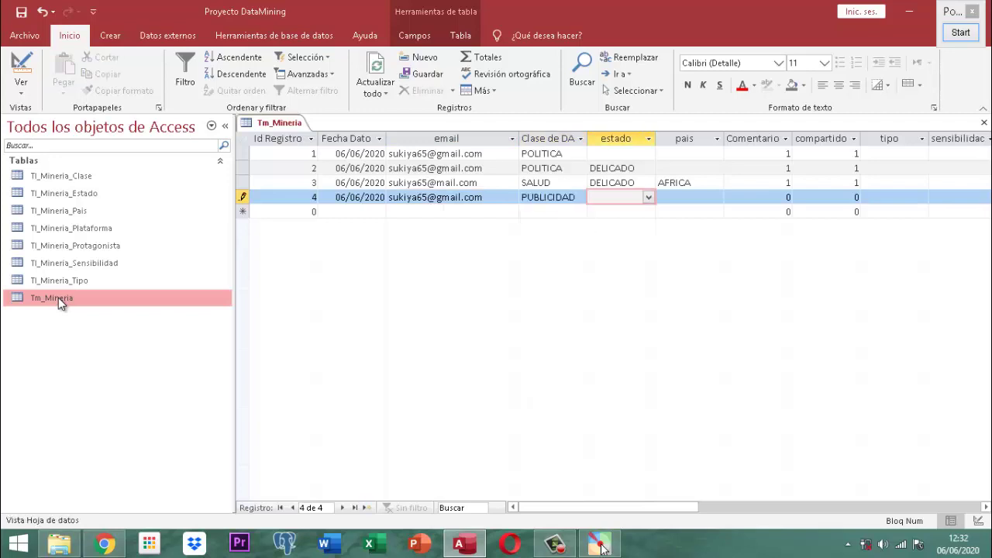
key(alt+Down)
key(Down)
key(Down)
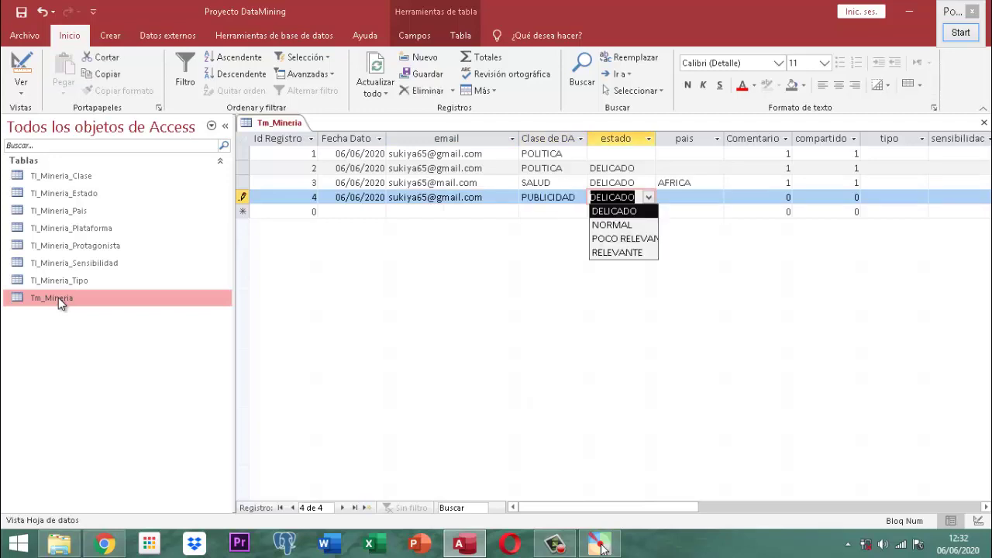
key(Tab)
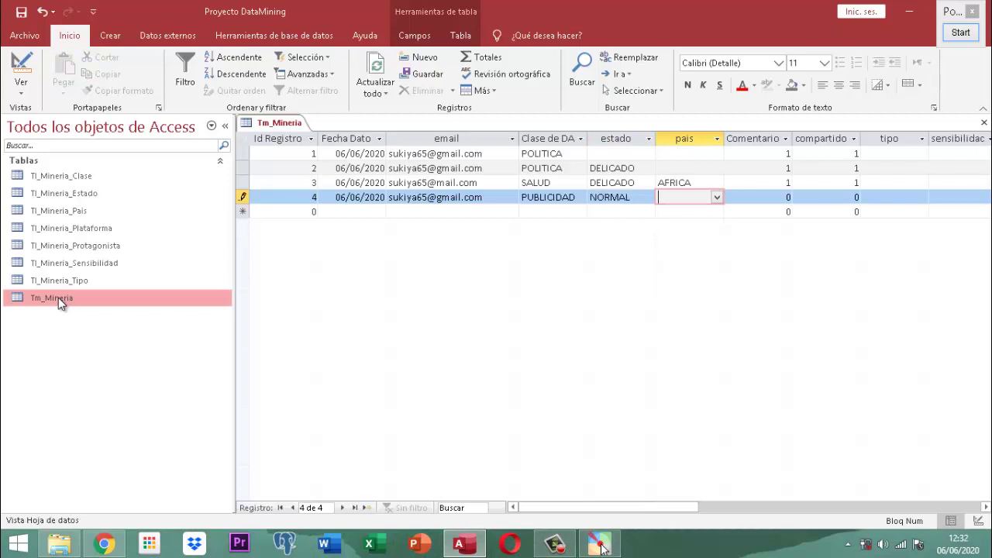
key(alt)
key(alt+Down)
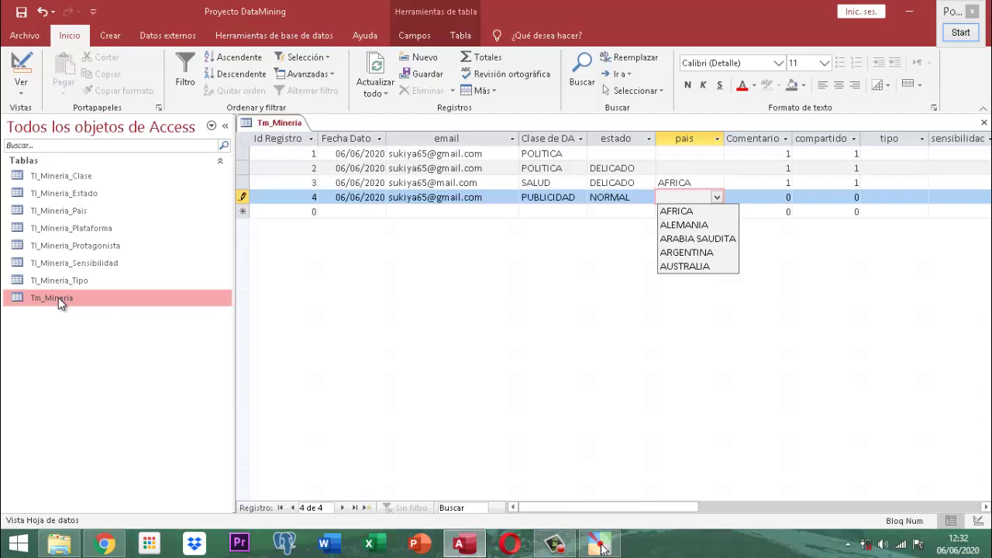
key(Down)
key(Down)
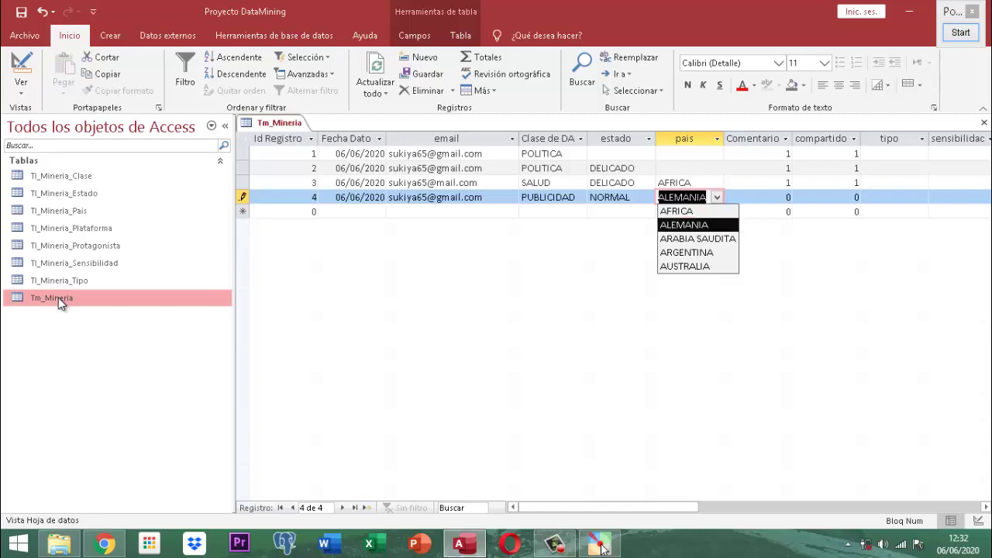
key(Tab)
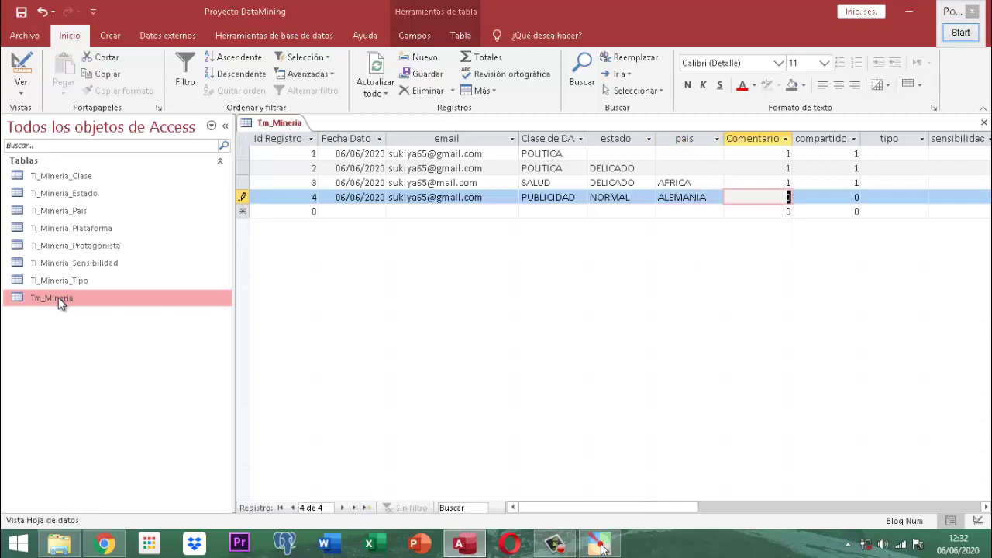
Step: Enter 1 in Comentario and compartido, then move on to the valor field
text(1)
key(Tab)
text(1)
key(Tab)
key(Tab)
key(Tab)
key(Tab)
key(Tab)
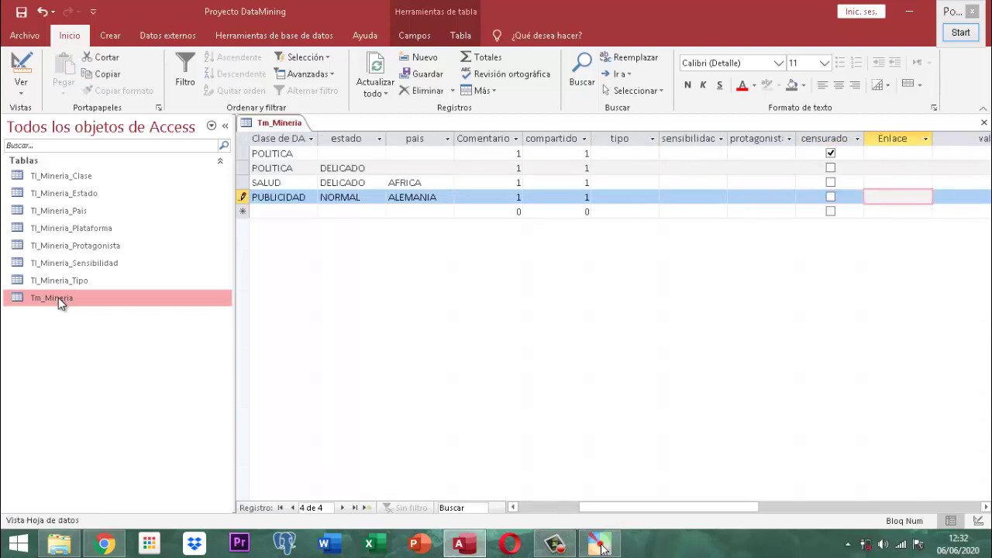
key(Tab)
key(Tab)
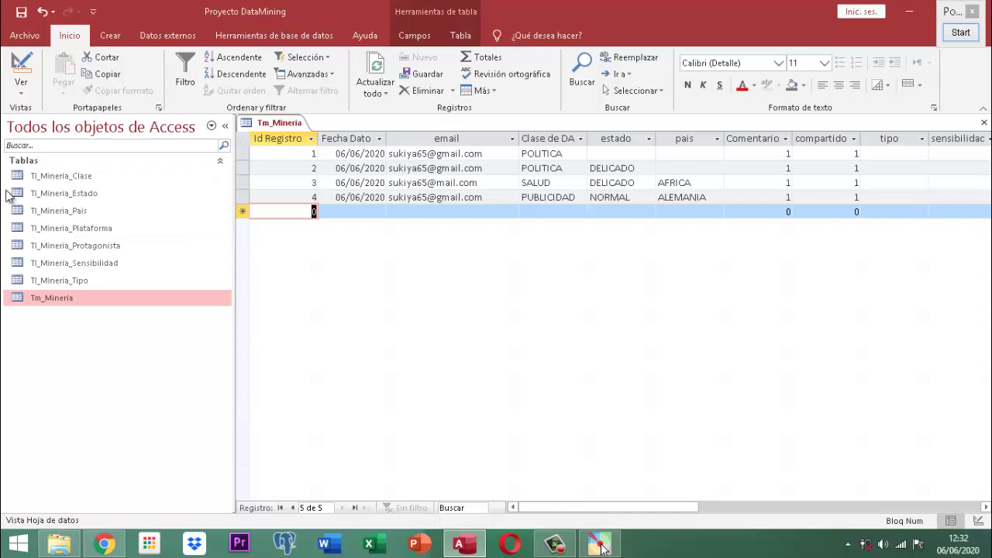
Step: Close the Tm_Mineria datasheet from its tab's context menu
right_click(273, 127)
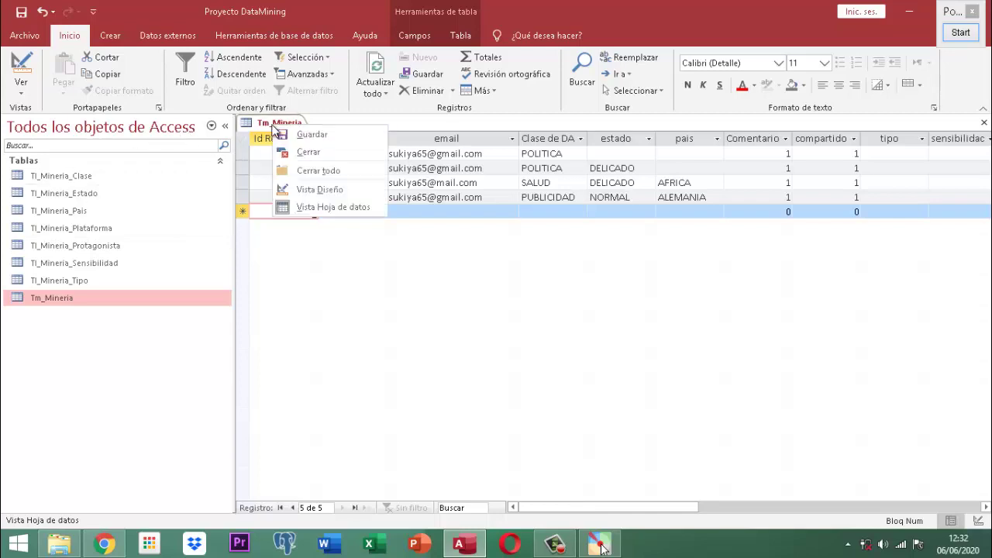
click(291, 152)
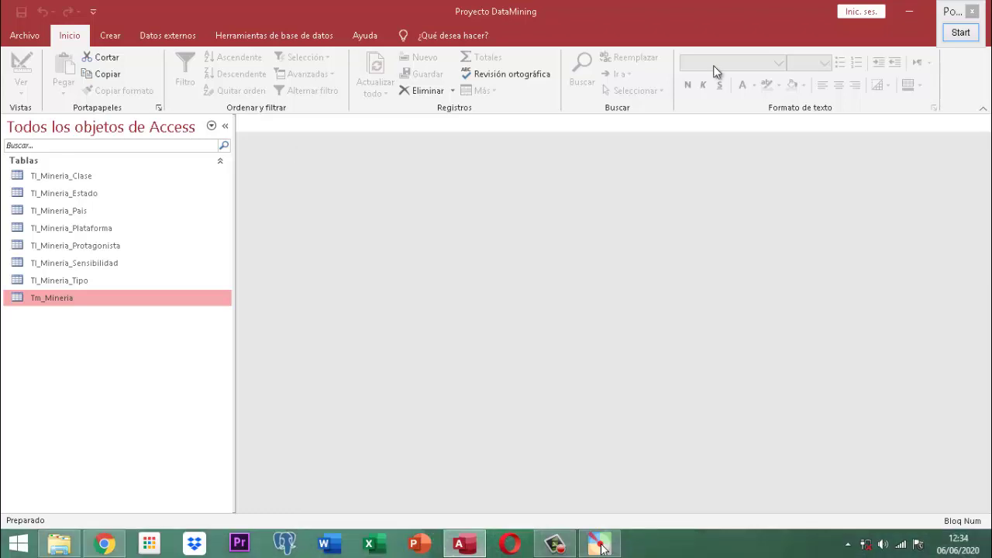
Step: End the Pointofix annotation and close Access with the DataMining database
click(961, 33)
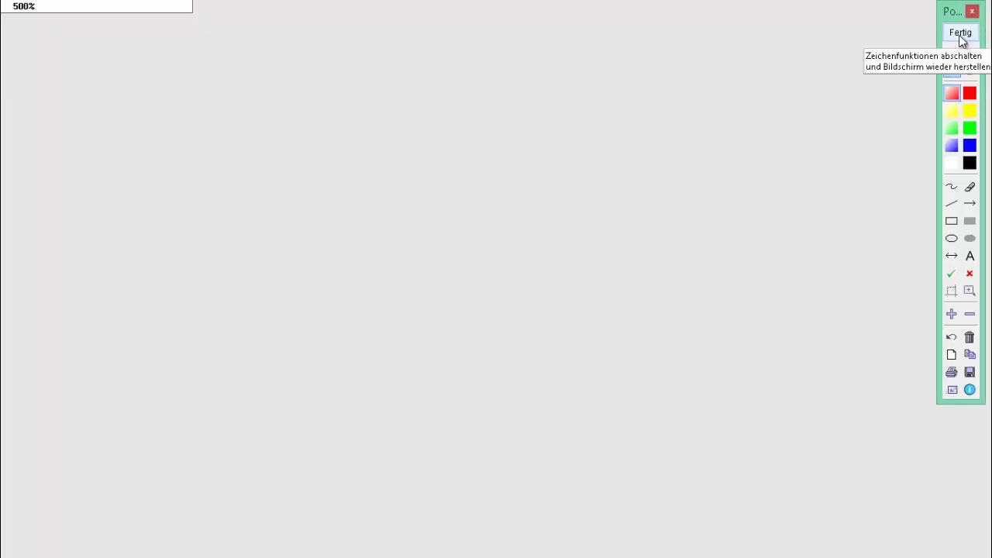
click(966, 32)
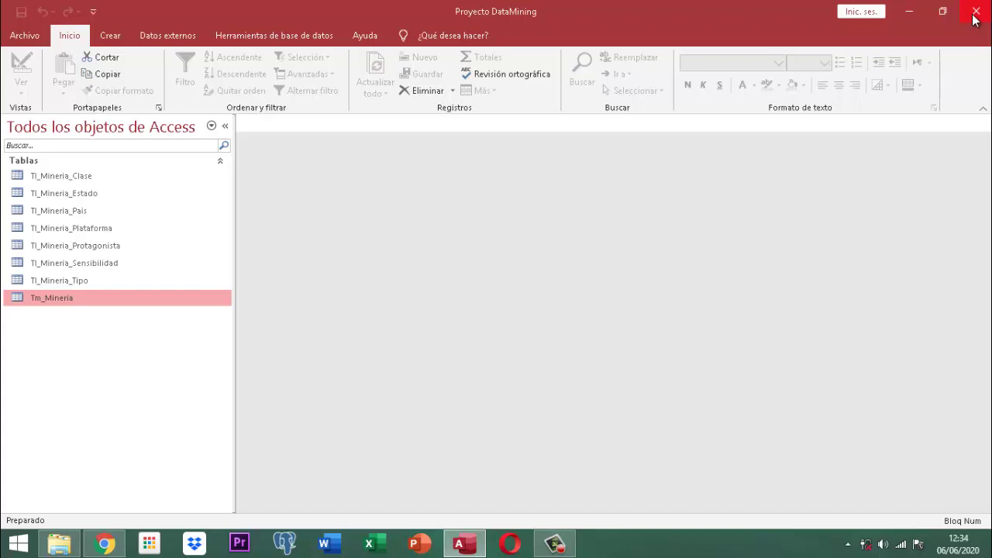
click(975, 12)
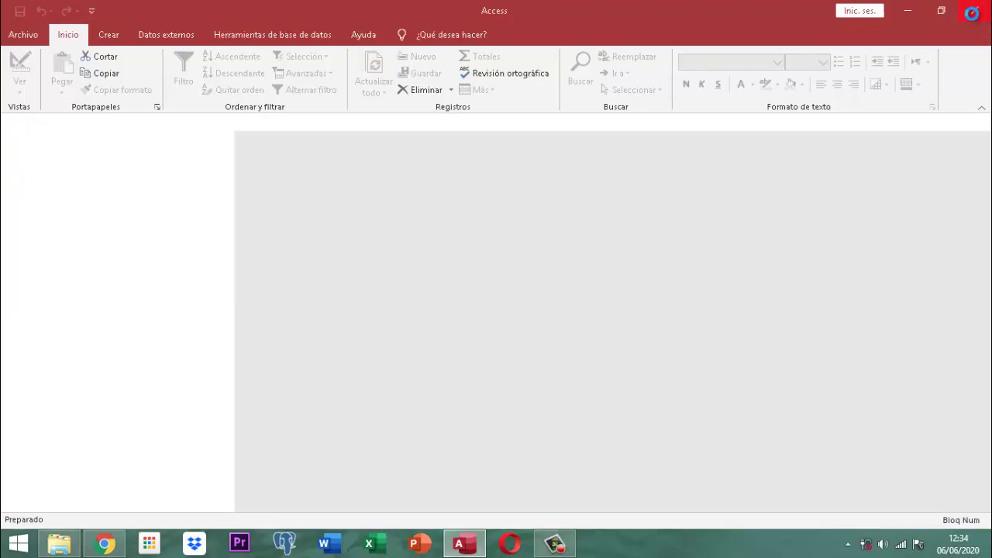